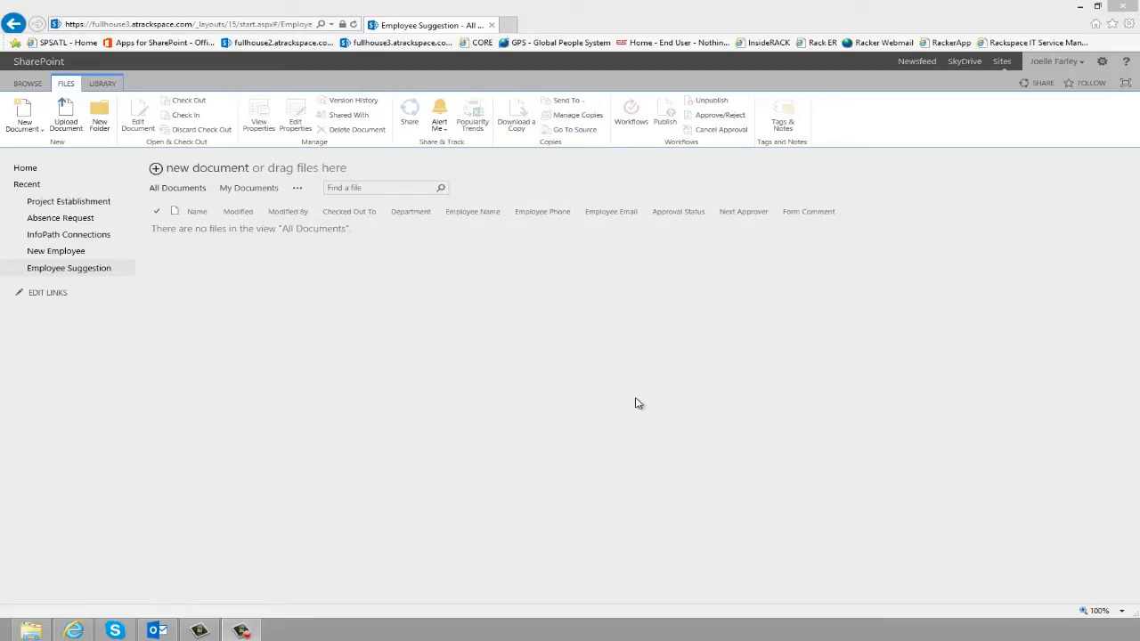
- Create a new document in the empty Employee Suggestion library to load the blank InfoPath form
left_click(207, 169)
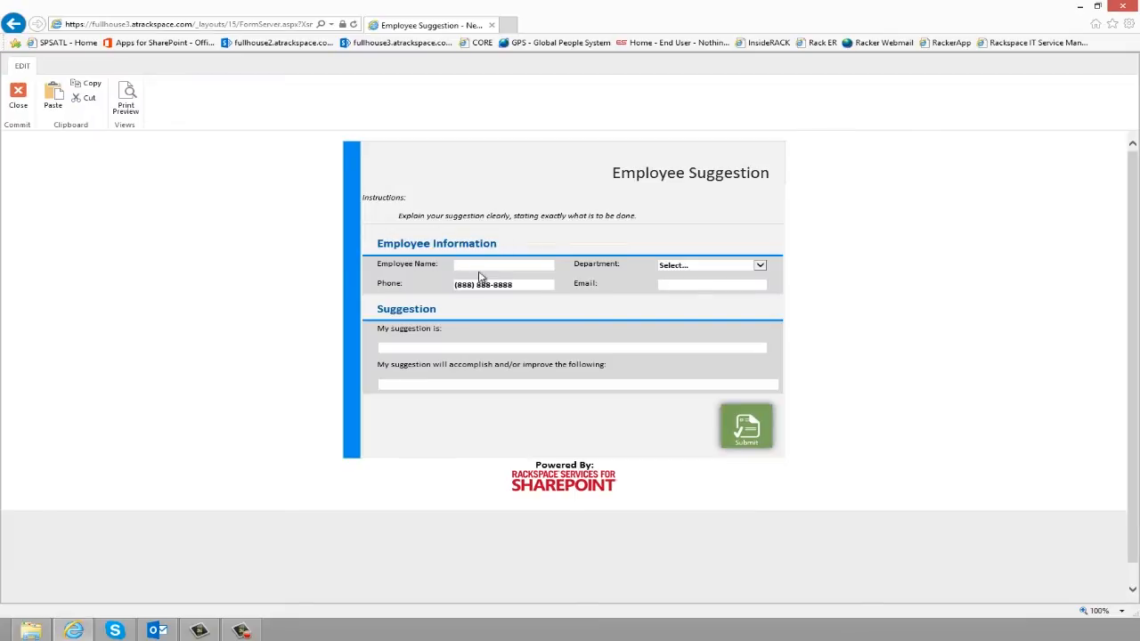
- Enter the employee's autocompleted name, department A and the suggested email address
left_click(503, 264)
key("Down")
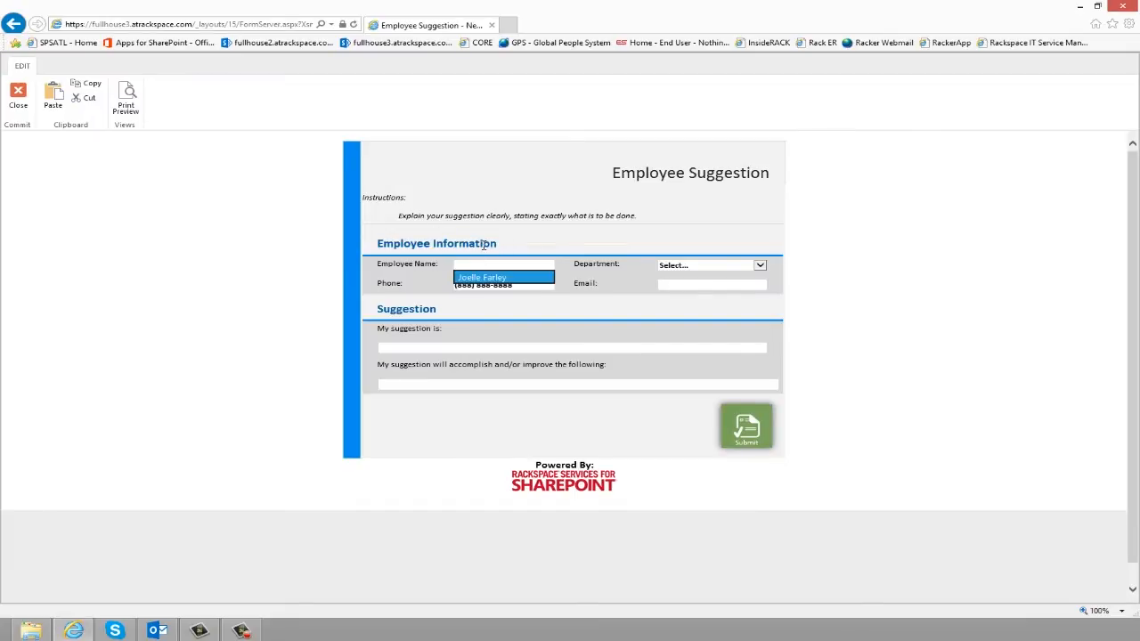
key("Tab")
left_click(711, 265)
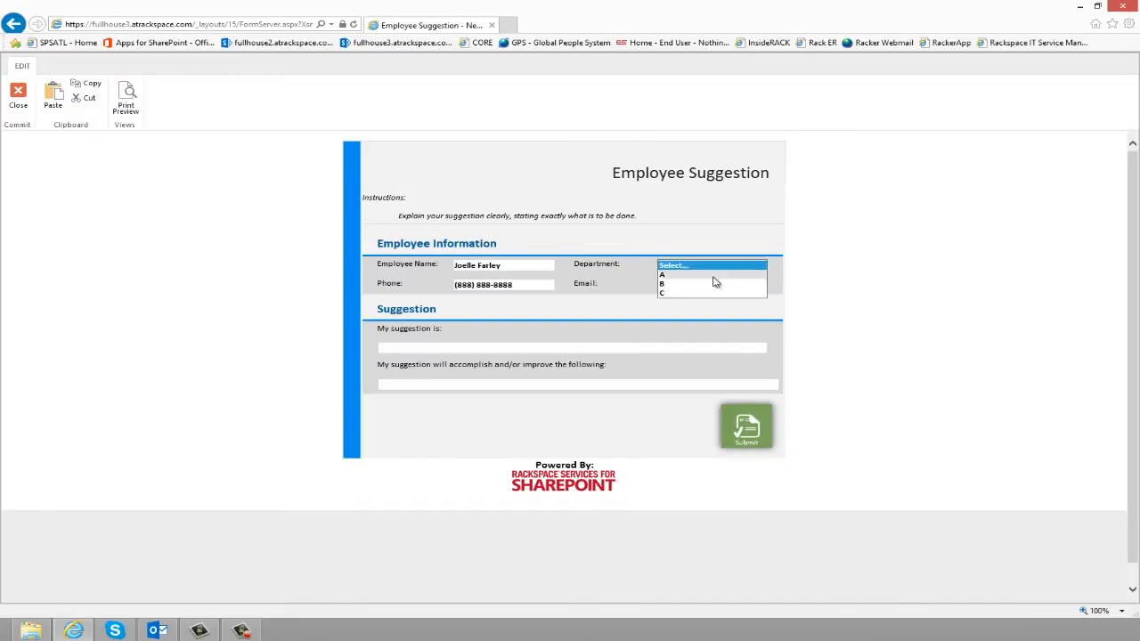
left_click(704, 275)
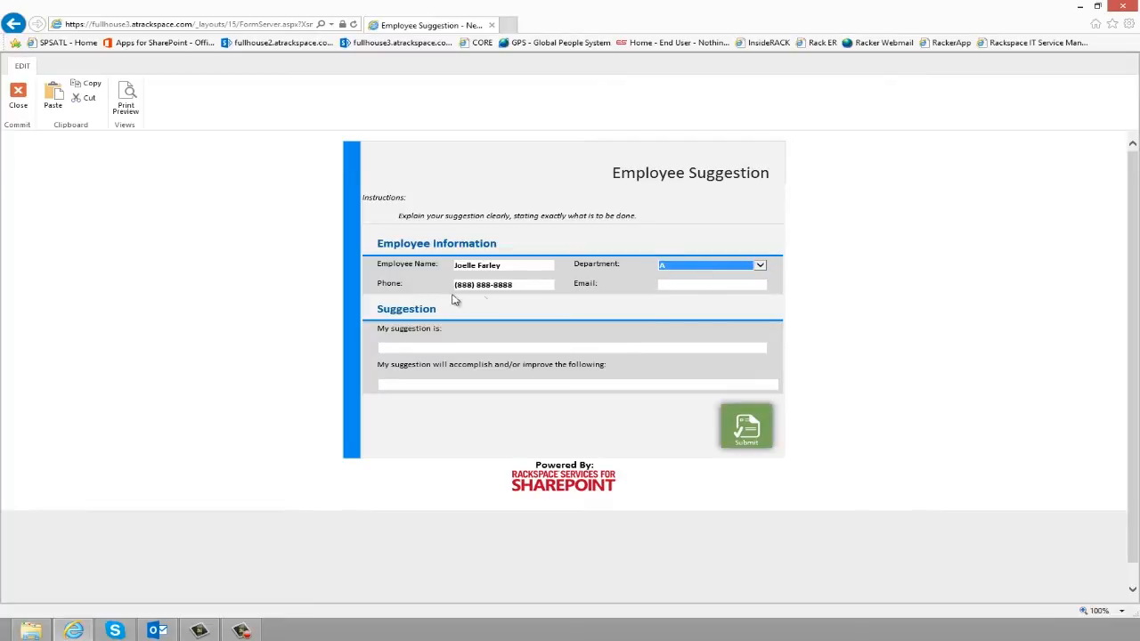
left_click(671, 286)
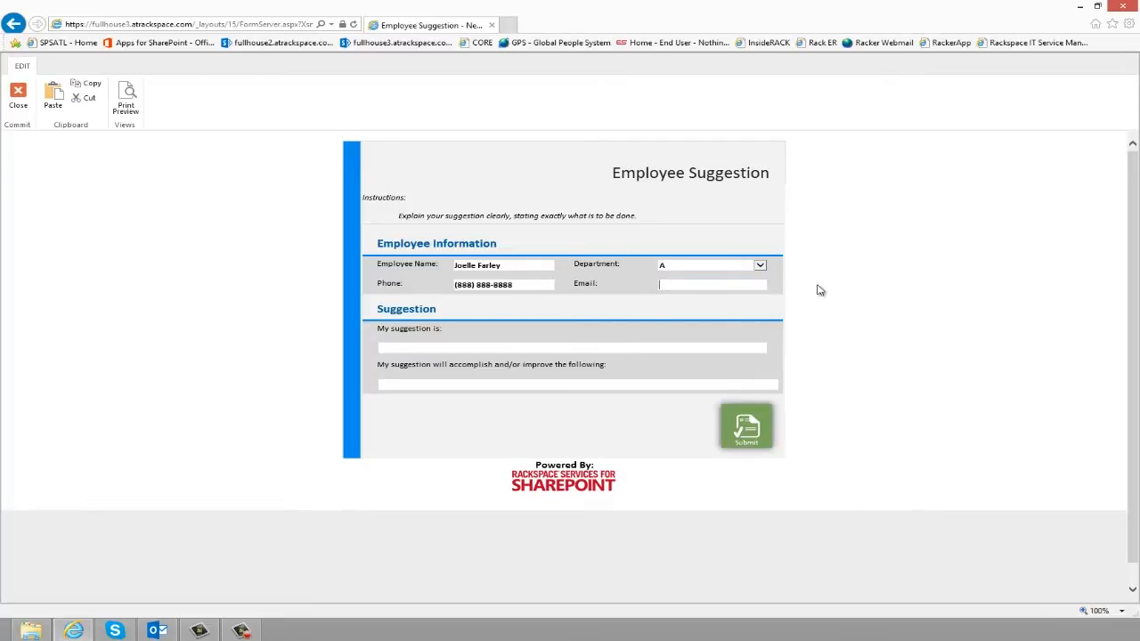
type("joe")
key("Down")
key("Return")
type("Healthy options in the cafeteria")
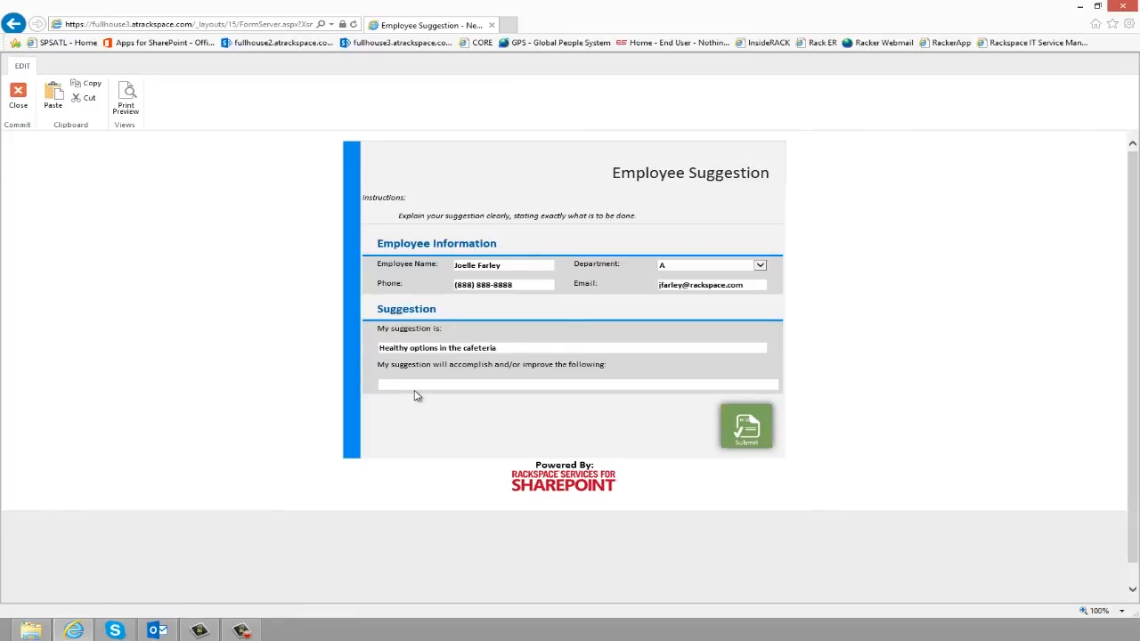
- Describe the suggestion (Healthy options in the cafeteria, Lower health insurance costs) and submit the form
left_click(417, 387)
type("Lower health insurance costs")
left_click(751, 426)
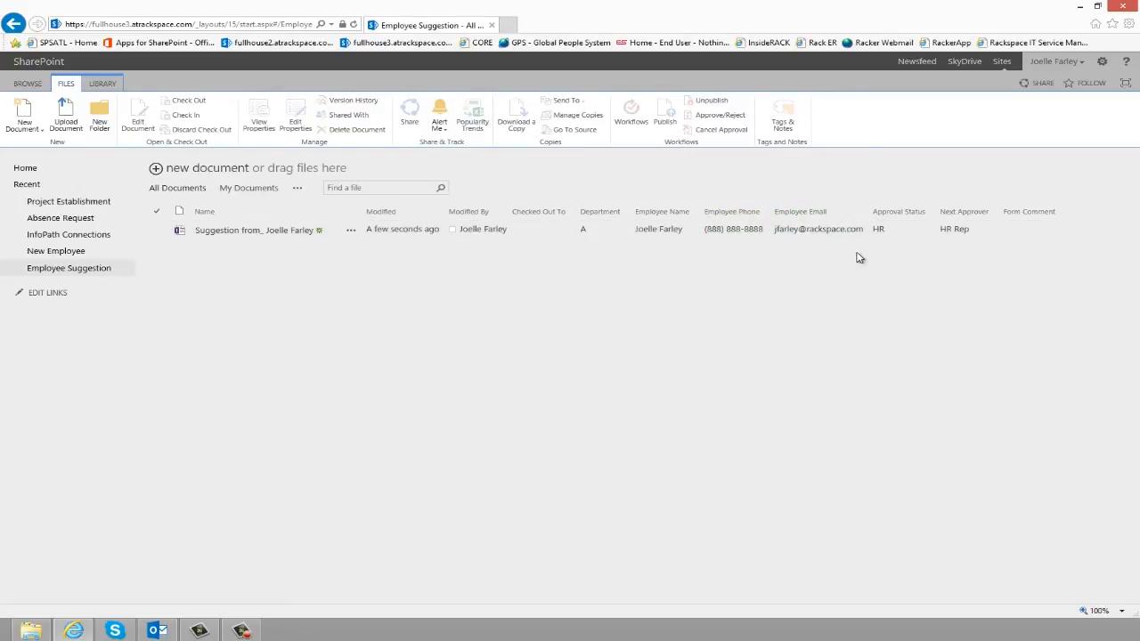
- Approve the submitted suggestion at HR level with Suggestion ID 1 and comment 'Great!'
left_click(234, 231)
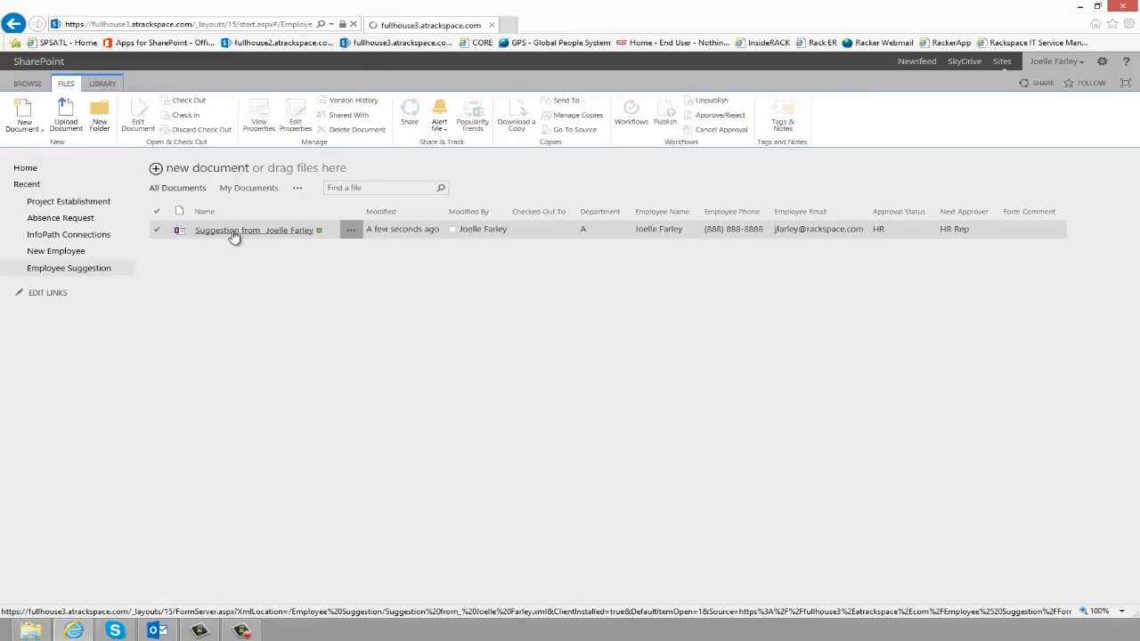
scroll(497, 338, "down", 1)
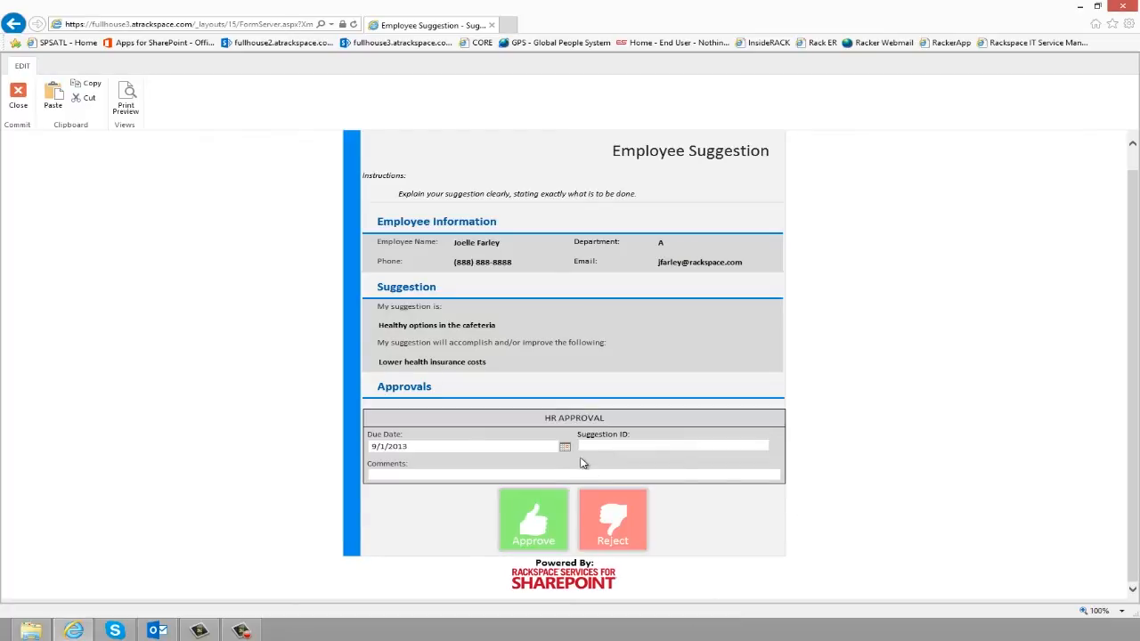
type("1")
left_click(555, 519)
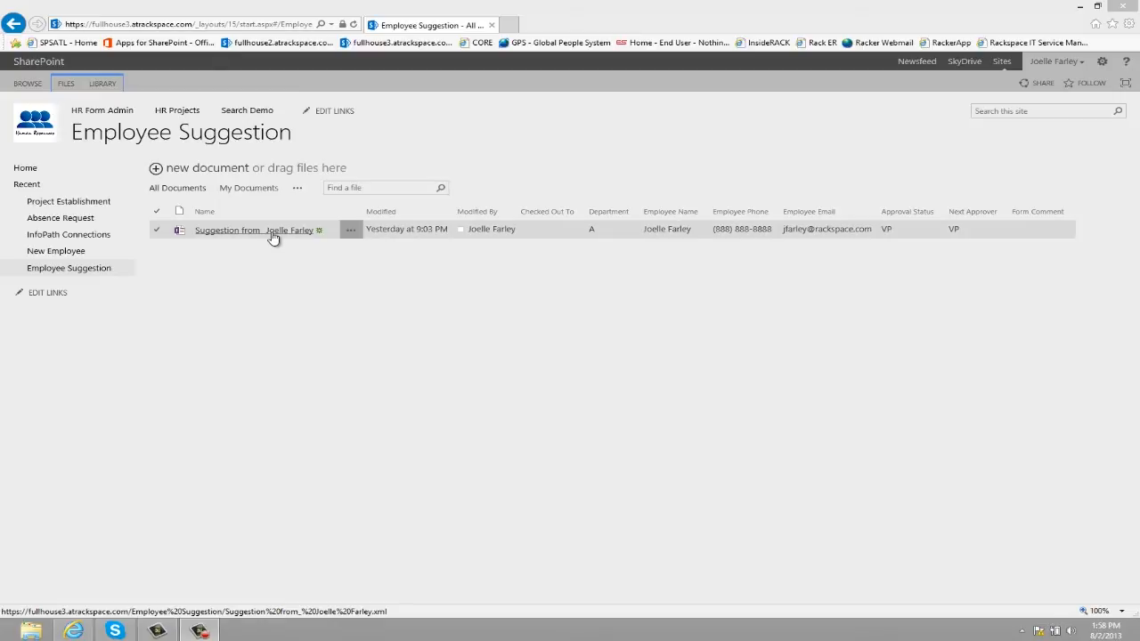
- Mark implementation as Yes in the VP Approval section and approve, sending it to the CEO
key("F5")
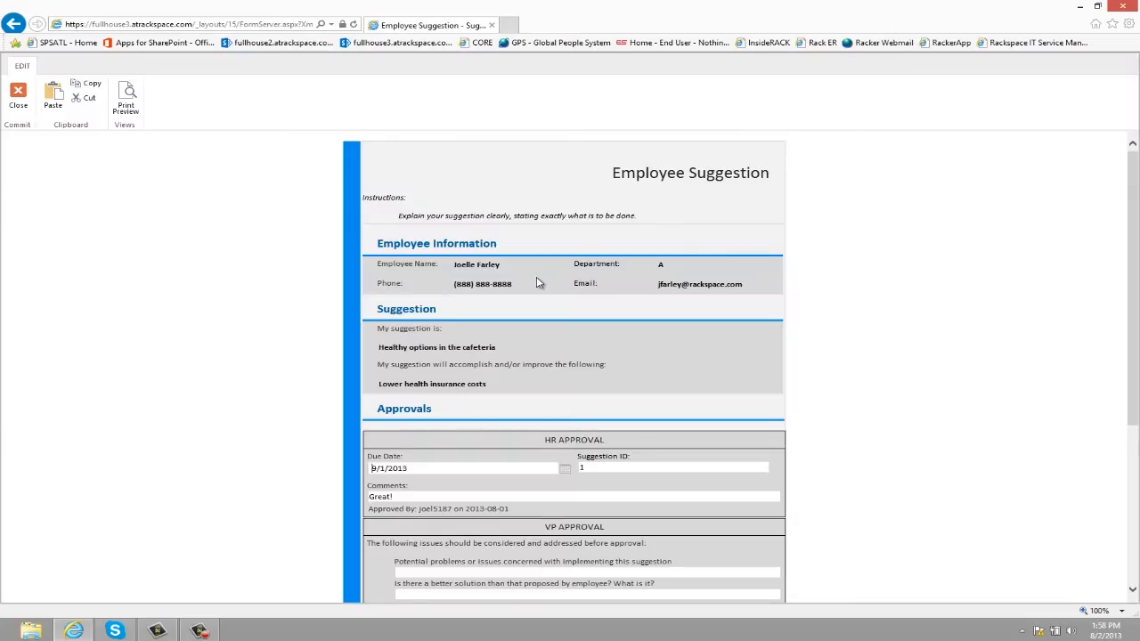
scroll(538, 283, "down", 1)
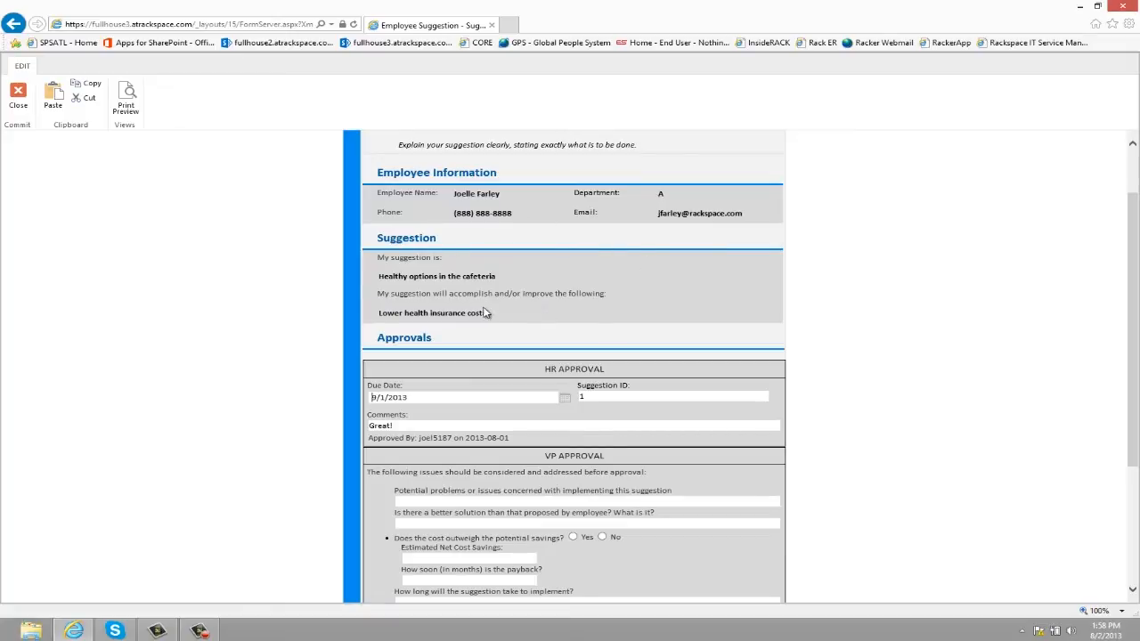
scroll(537, 333, "down", 1)
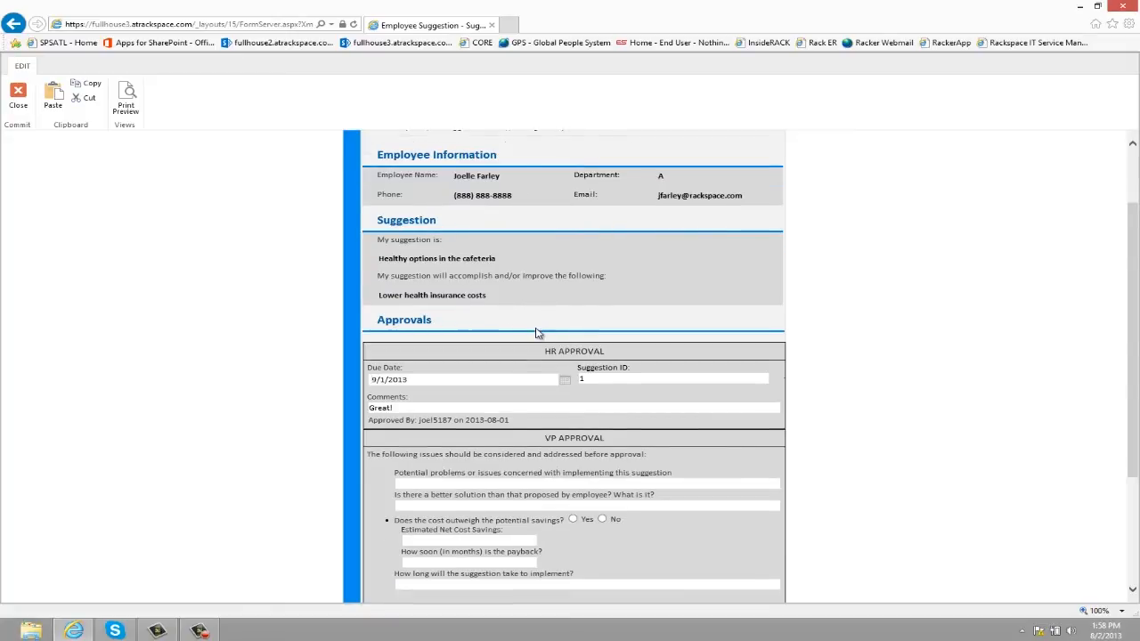
scroll(538, 333, "down", 2)
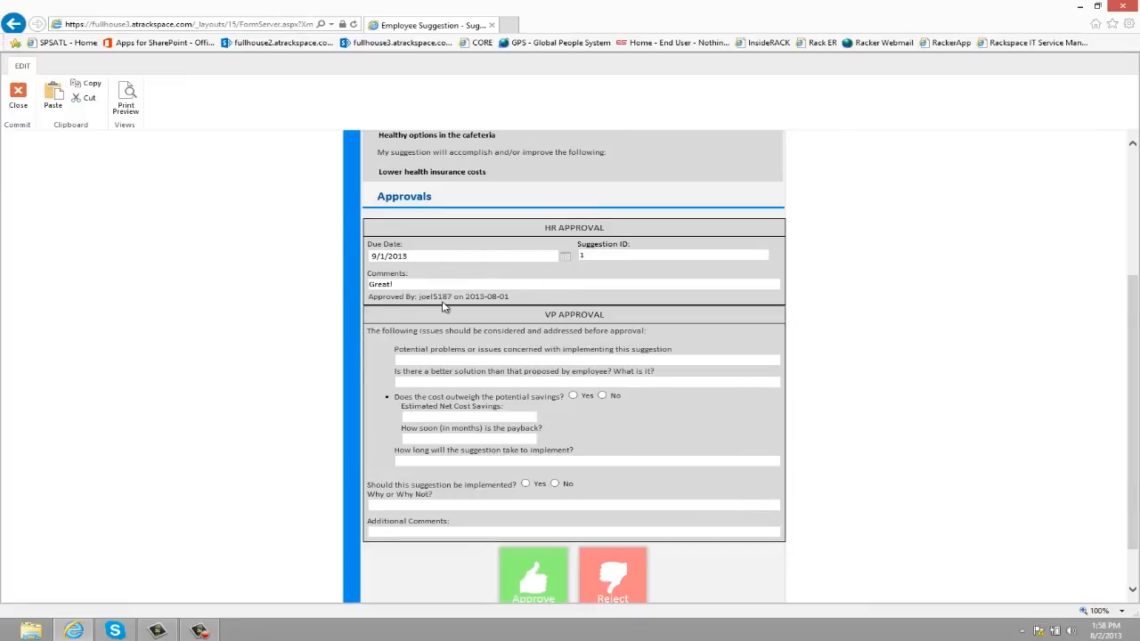
scroll(499, 311, "down", 2)
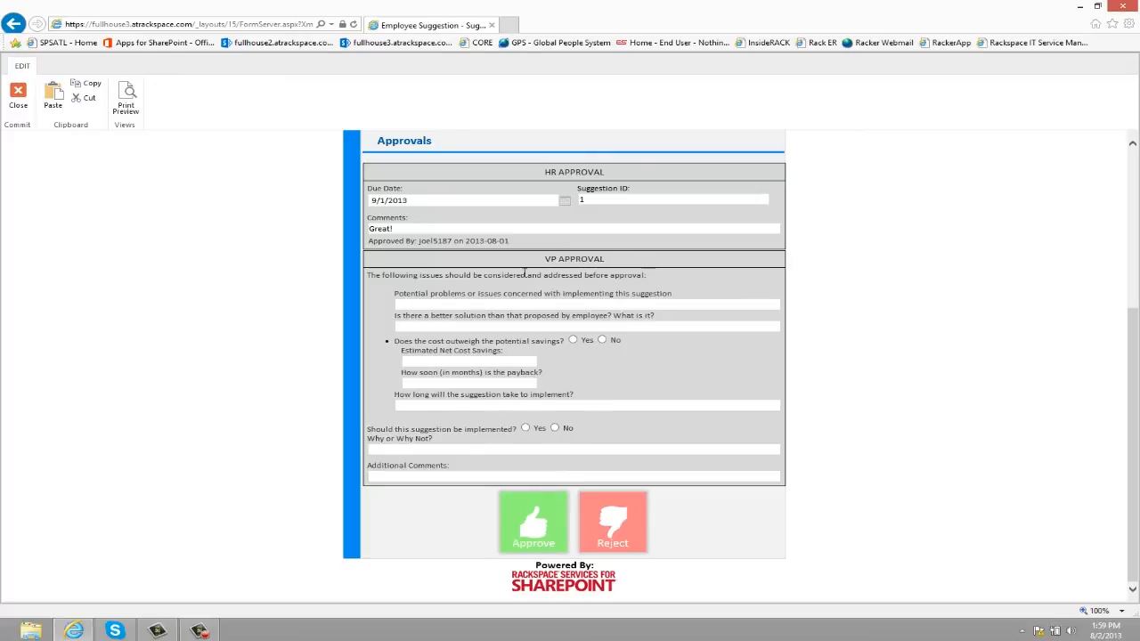
left_click(525, 428)
left_click(530, 531)
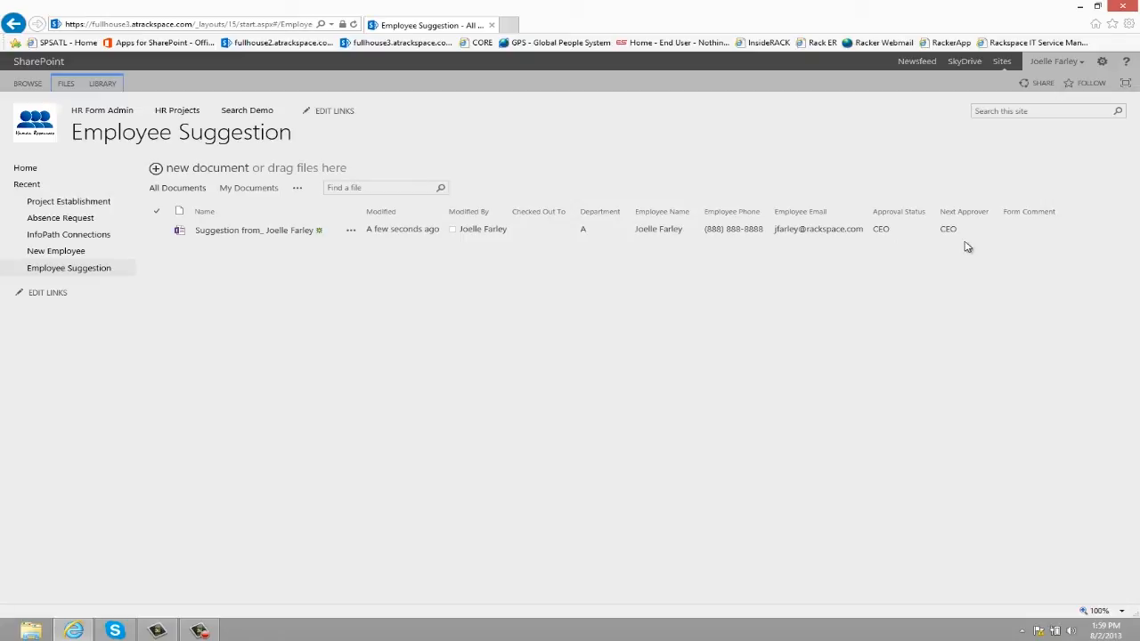
- Approve the cafeteria suggestion in the CEO Approval section so its status becomes Complete
left_click(276, 230)
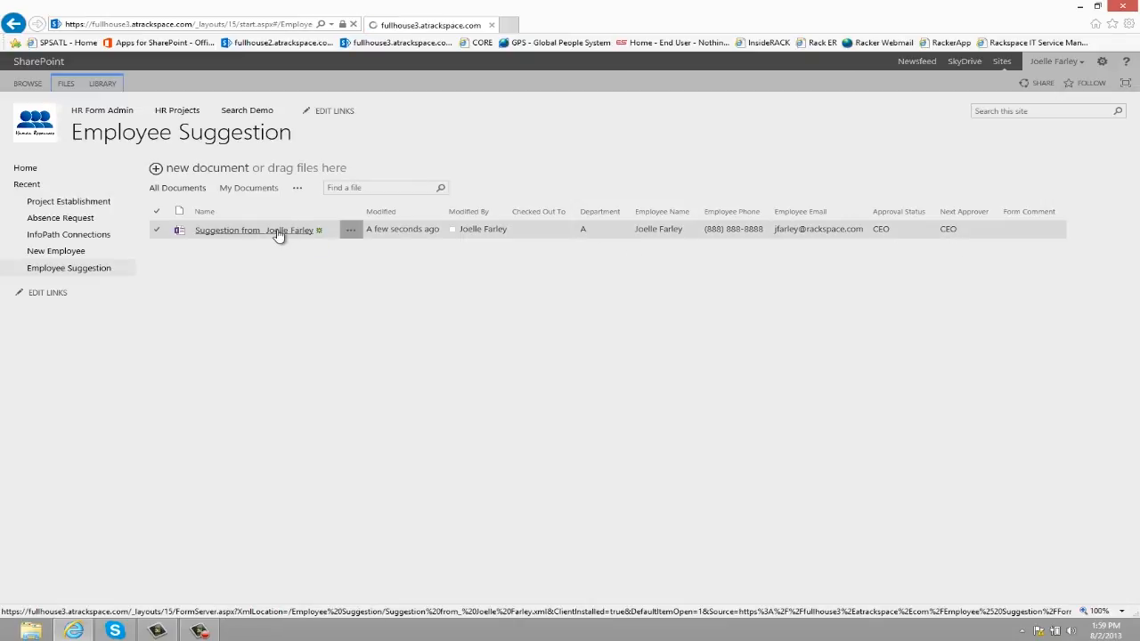
scroll(412, 241, "down", 3)
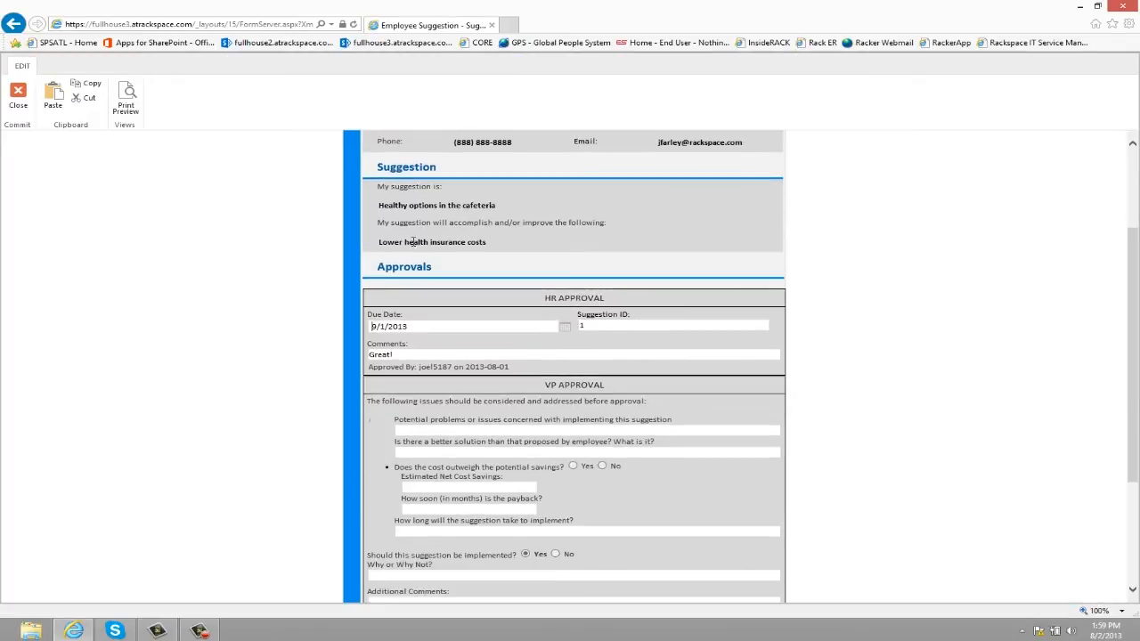
scroll(413, 241, "up", 1)
scroll(416, 243, "down", 3)
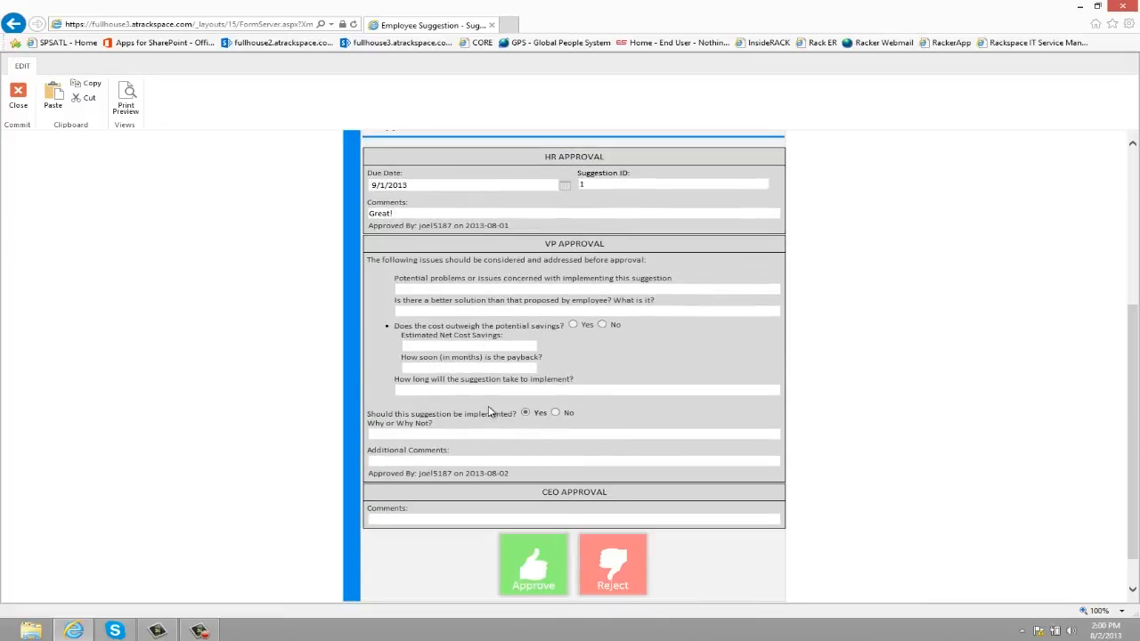
scroll(491, 488, "up", 3)
scroll(489, 459, "up", 3)
scroll(463, 356, "down", 3)
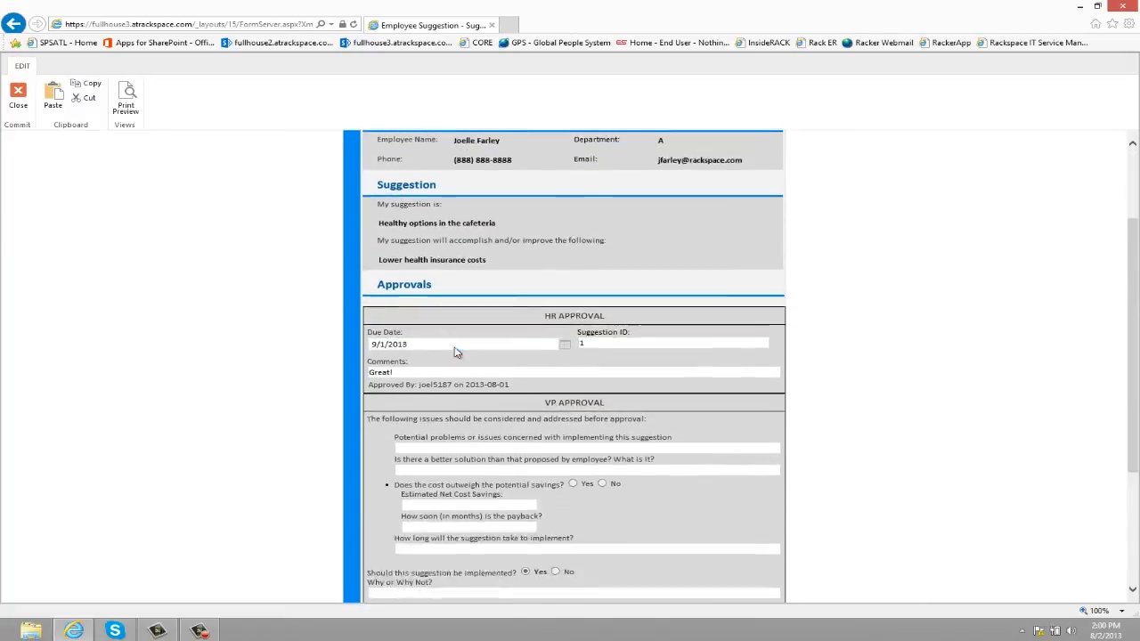
scroll(464, 356, "down", 3)
left_click(426, 475)
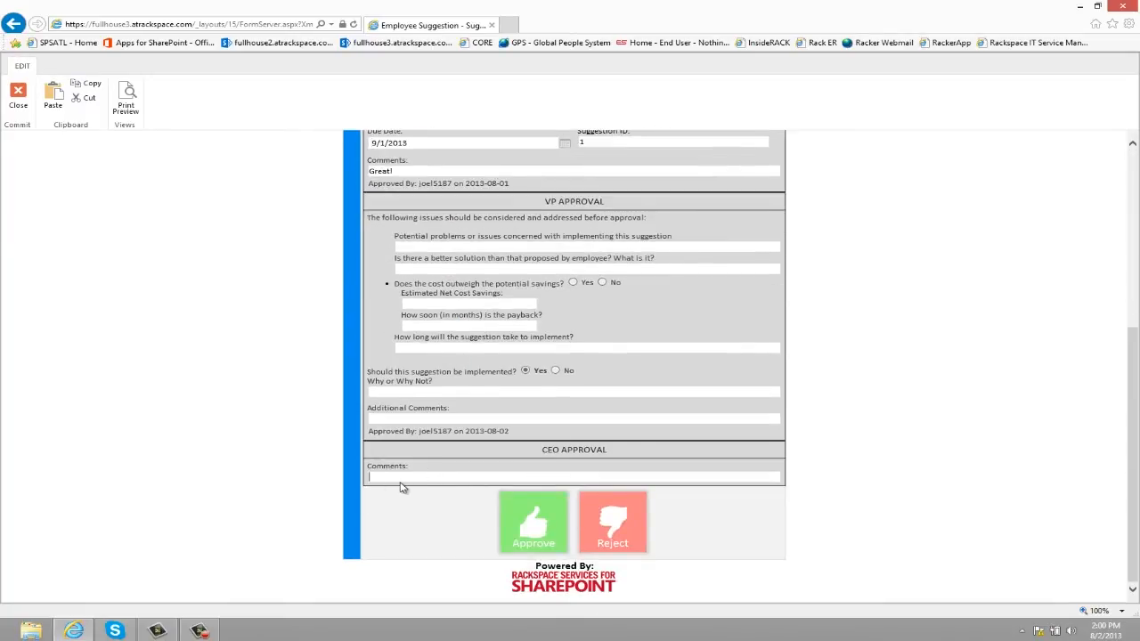
left_click(533, 526)
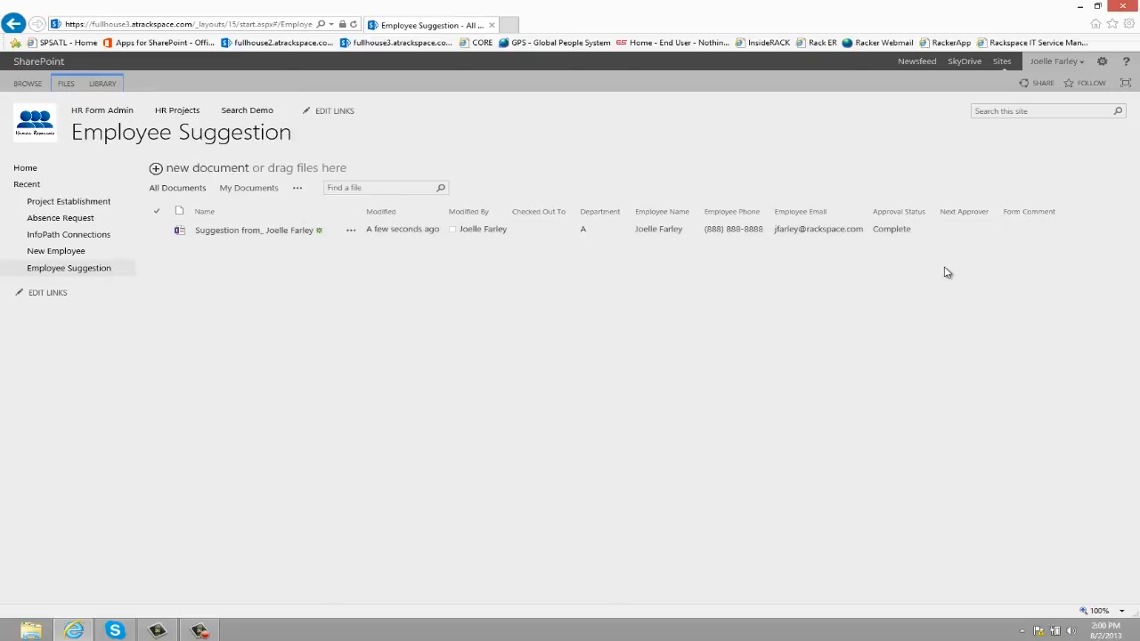
- Review the HR, VP and CEO approval sections of the completed form and close it
mouse_move(254, 230)
left_click(221, 231)
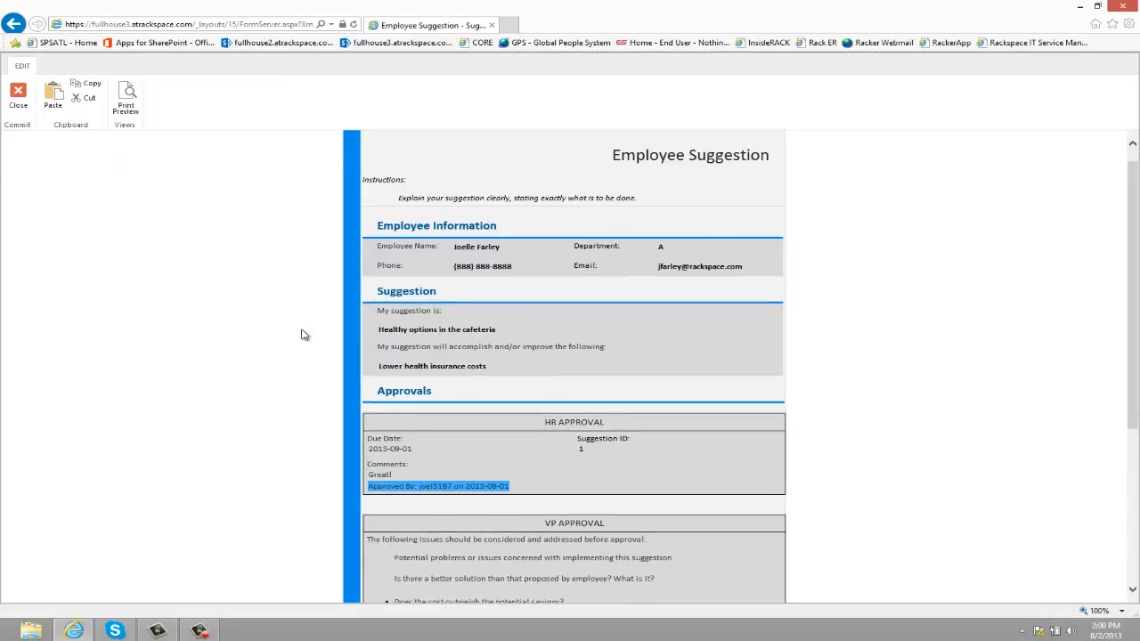
scroll(303, 335, "down", 3)
scroll(356, 356, "up", 4)
scroll(439, 378, "down", 3)
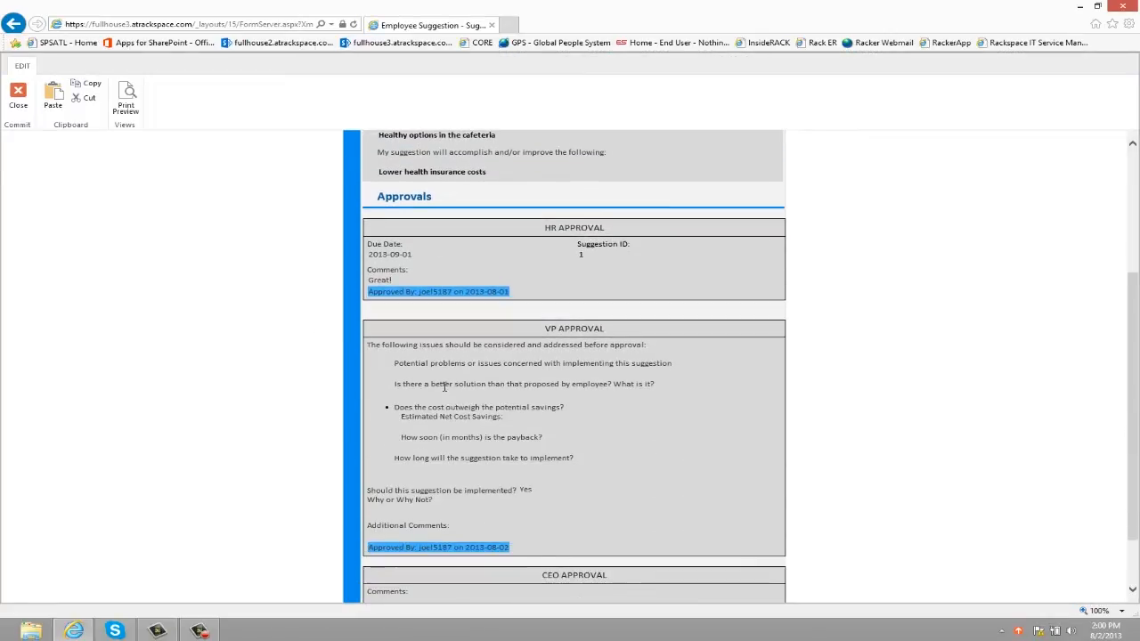
scroll(461, 352, "down", 2)
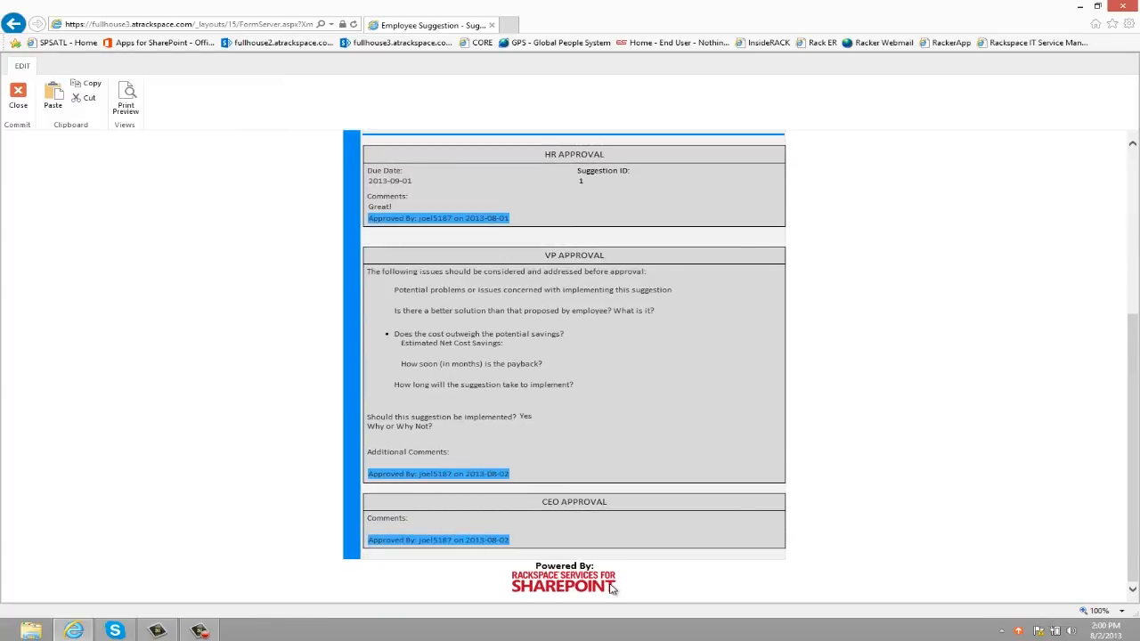
scroll(486, 568, "up", 1)
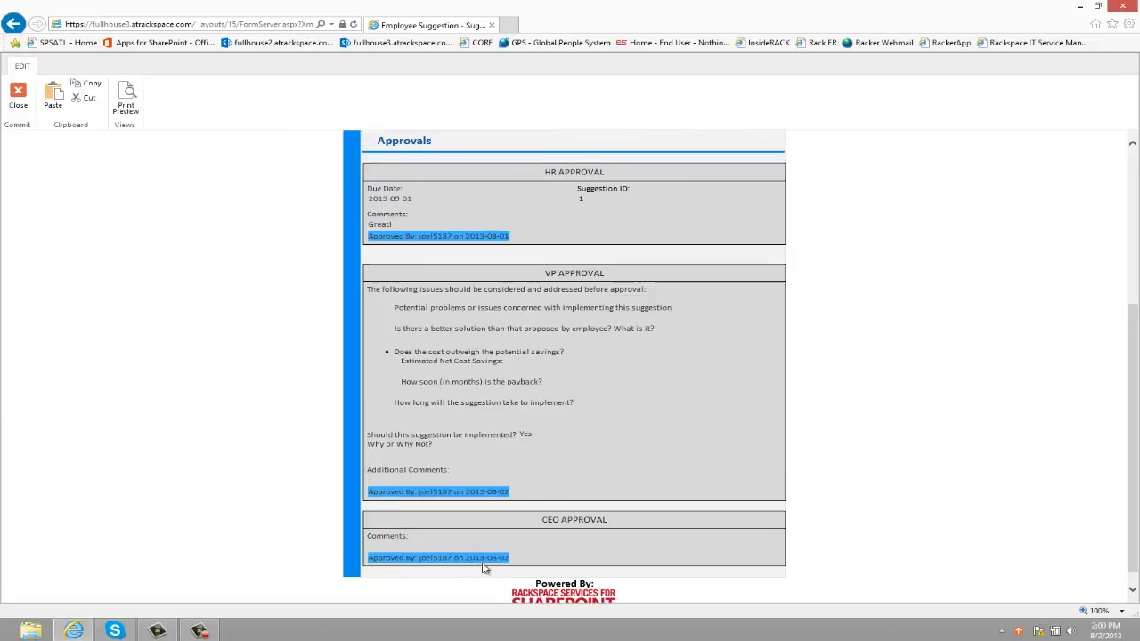
scroll(485, 568, "up", 5)
scroll(485, 569, "up", 2)
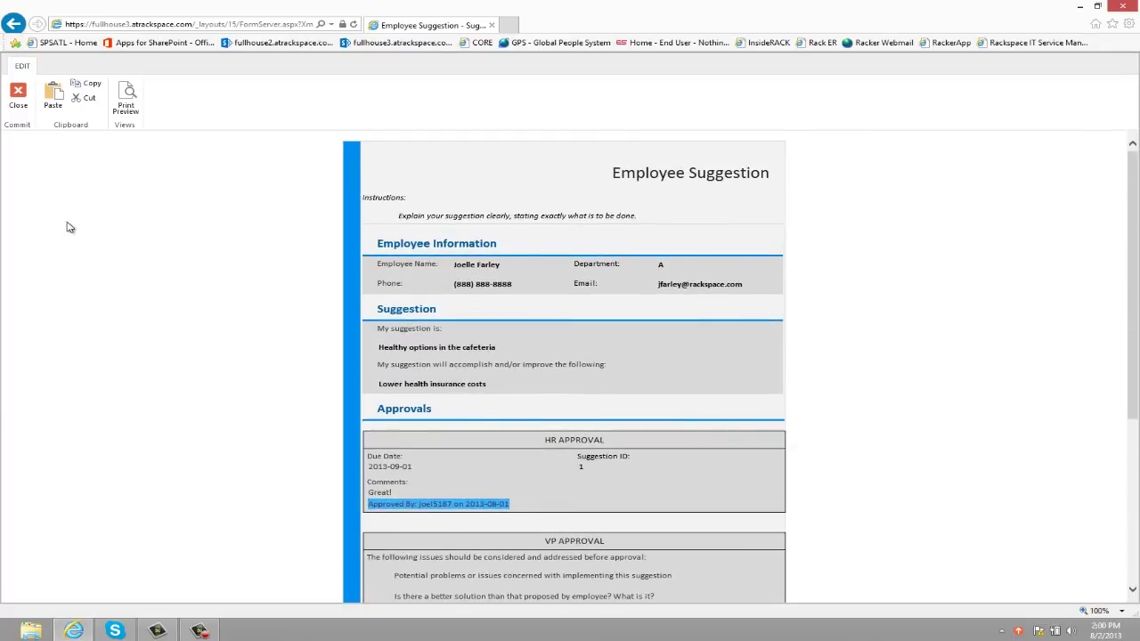
left_click(18, 96)
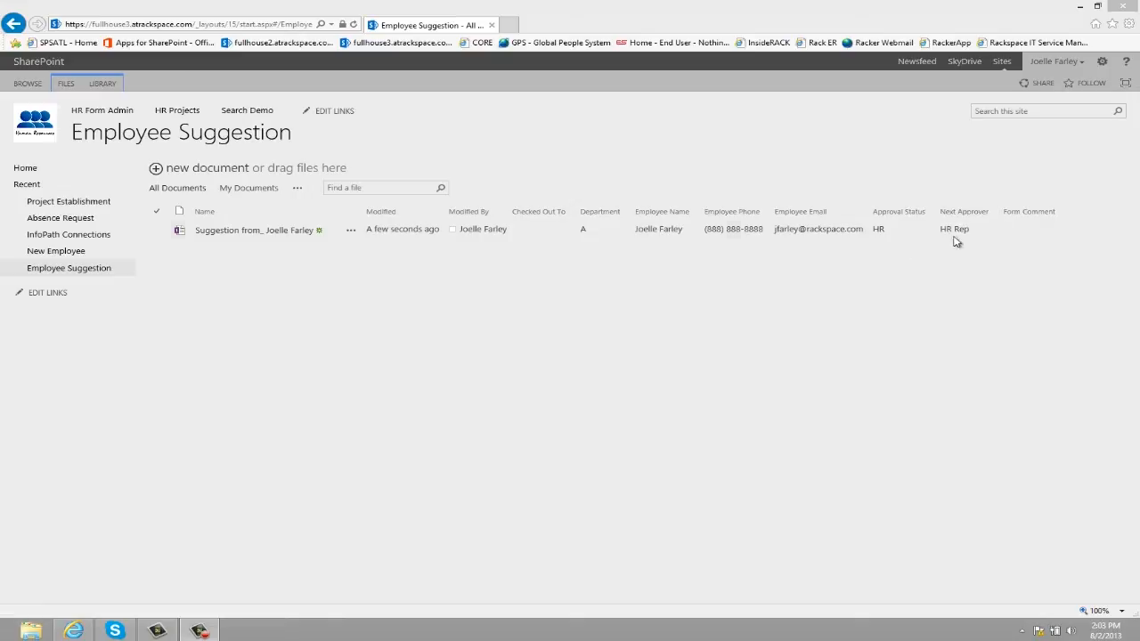
- Reject the suggestion at HR level with the comment 'More information needed'
left_click(255, 231)
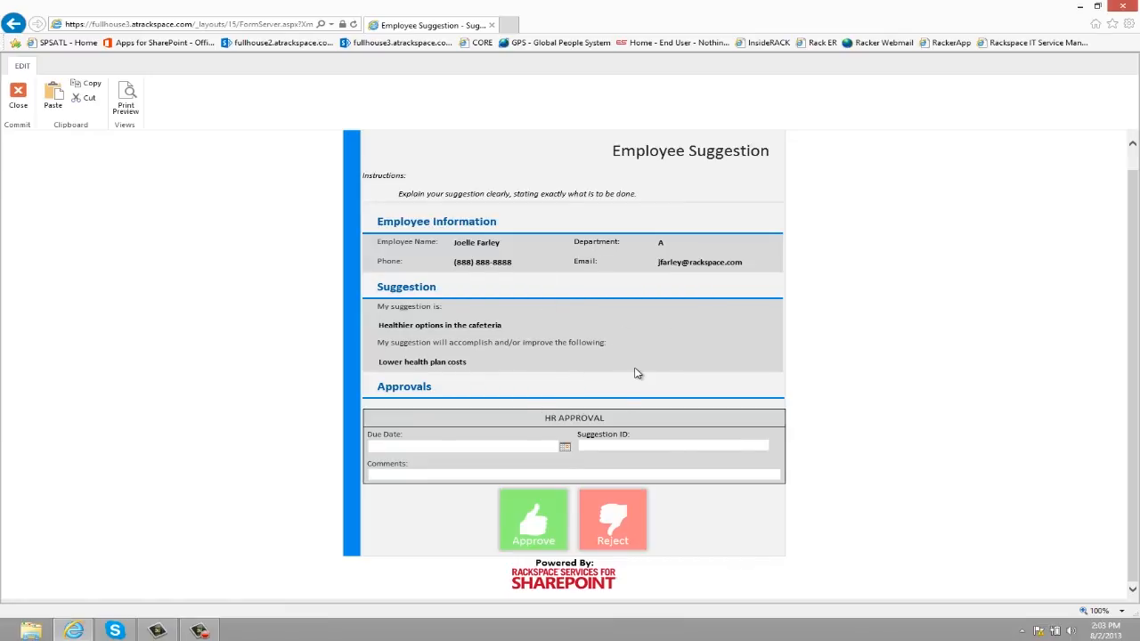
left_click(481, 474)
type("More information needed")
left_click(621, 527)
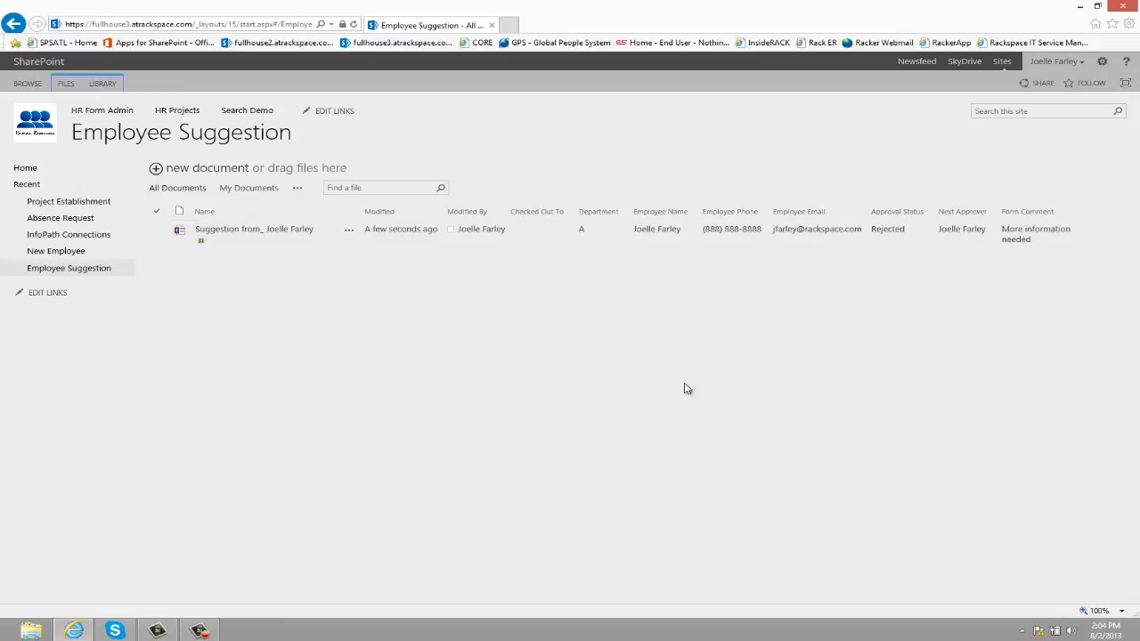
- Use Originator Modify and Re-submit to resubmit the rejected suggestion with 'Lower health plan costs by 15%'
left_click(270, 232)
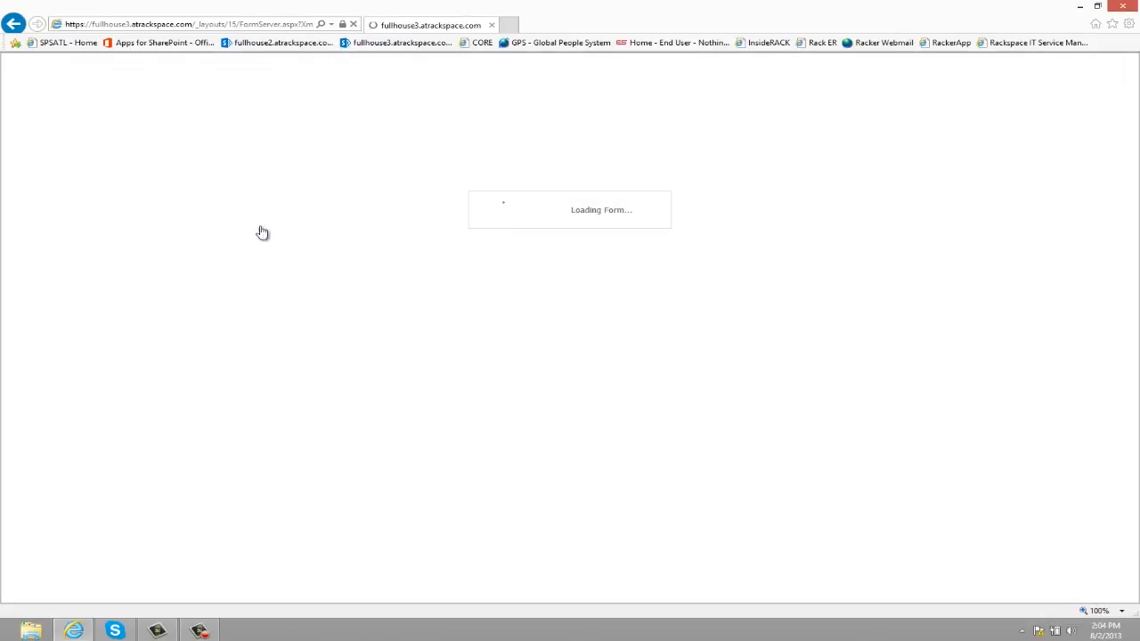
scroll(488, 319, "down", 1)
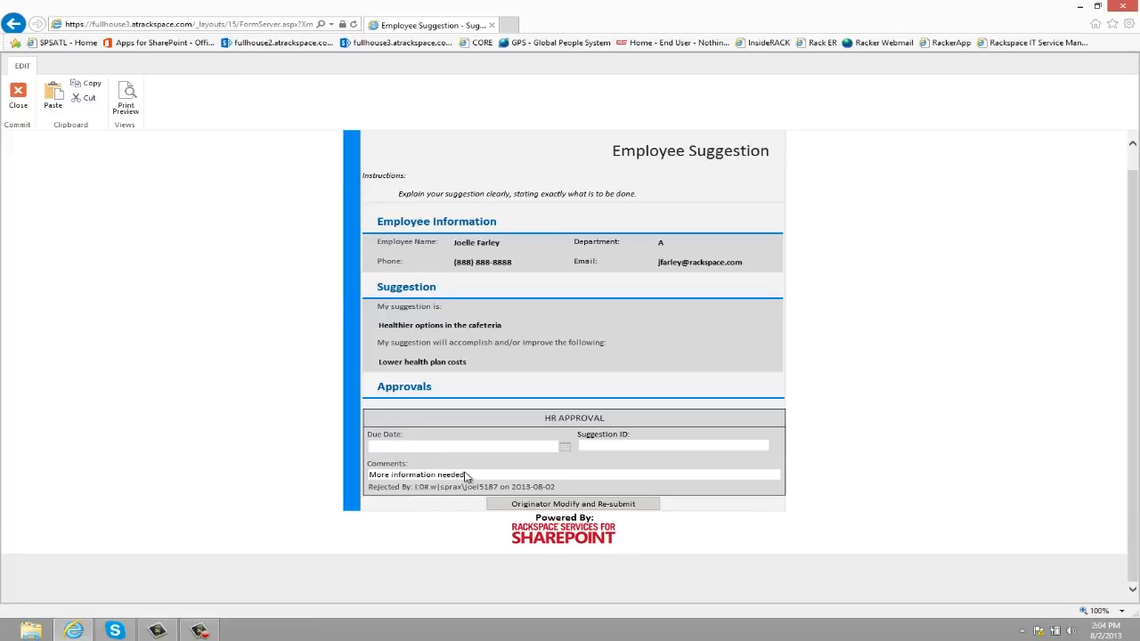
scroll(466, 474, "up", 1)
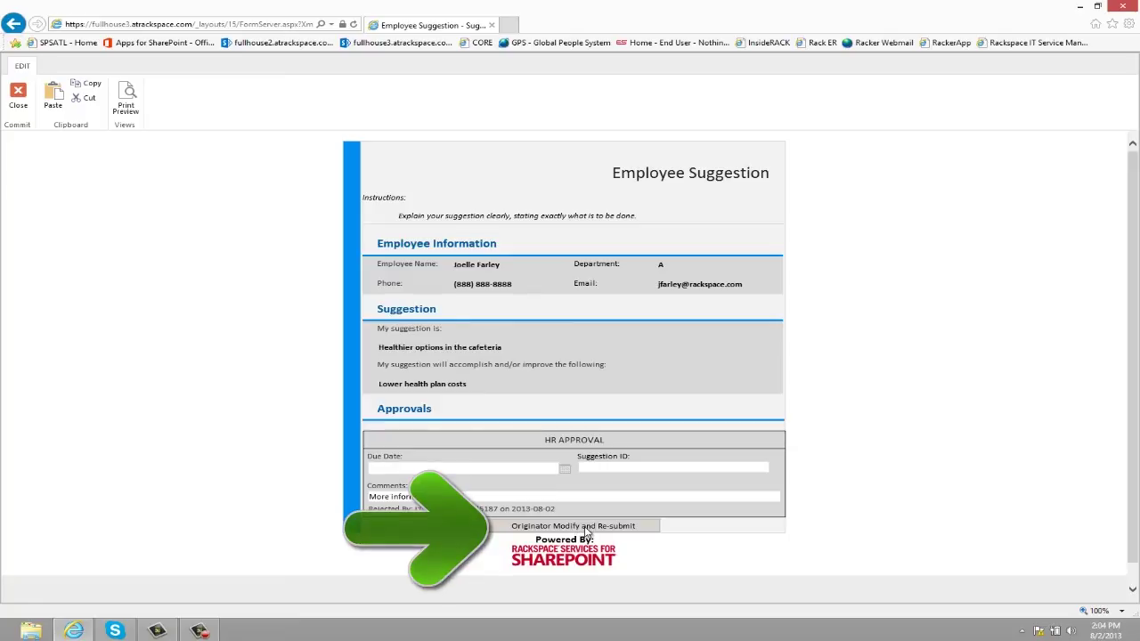
left_click(588, 527)
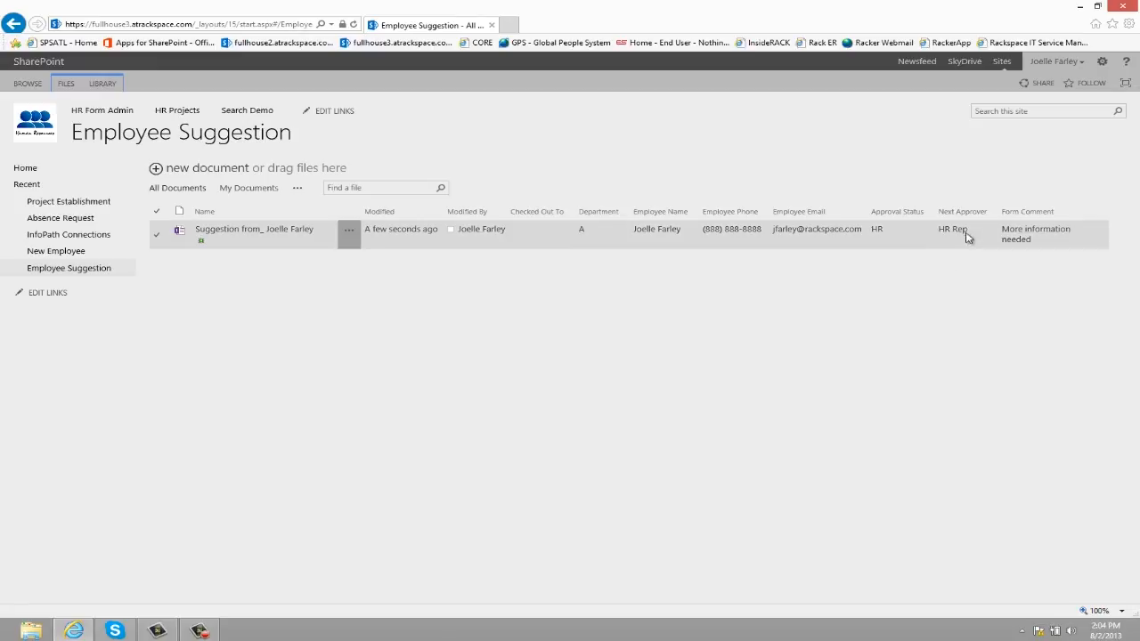
- Select and open the resubmitted 'lower health plan costs by 15%' suggestion for HR review
left_click(878, 230)
left_click(294, 230)
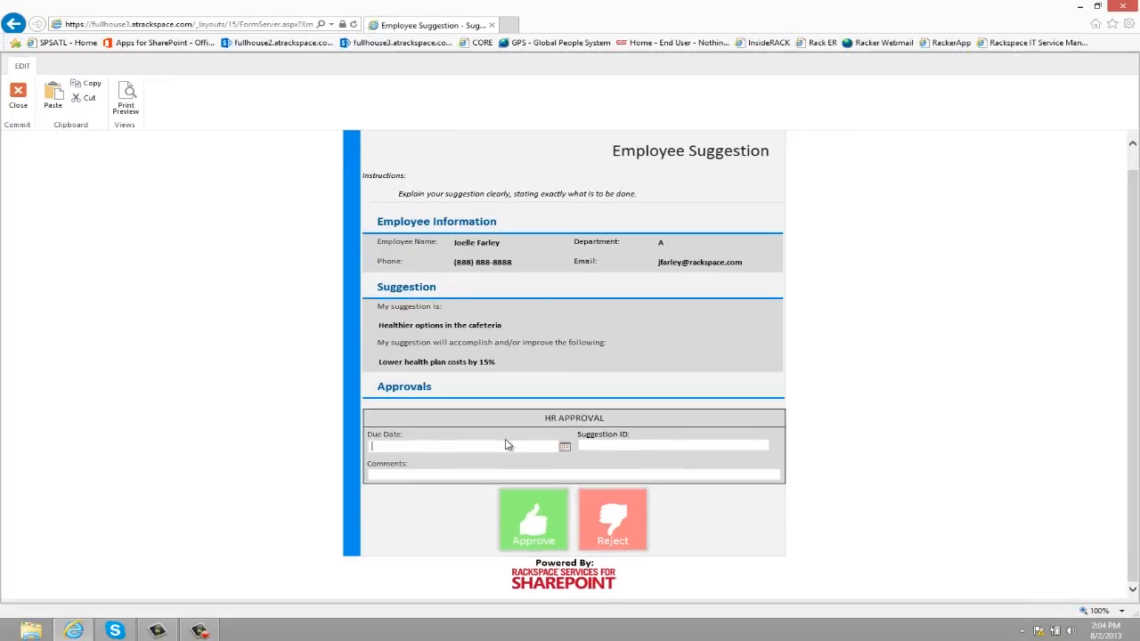